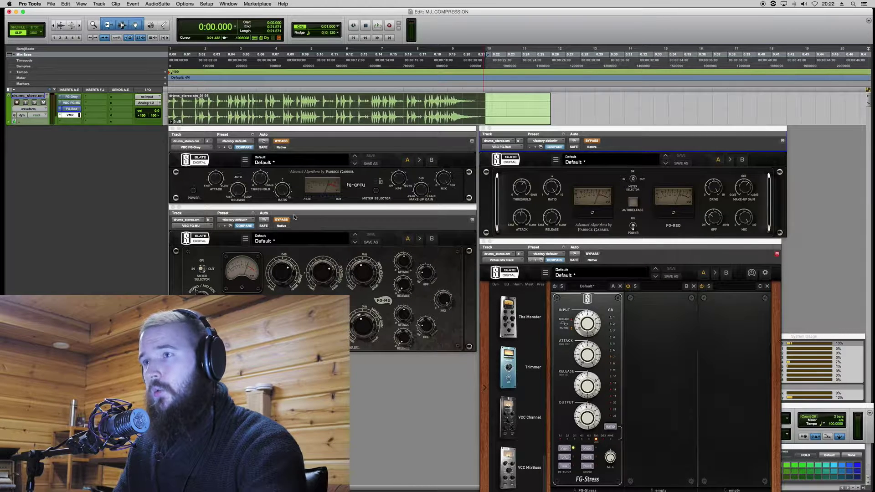
mouse_move(215, 187)
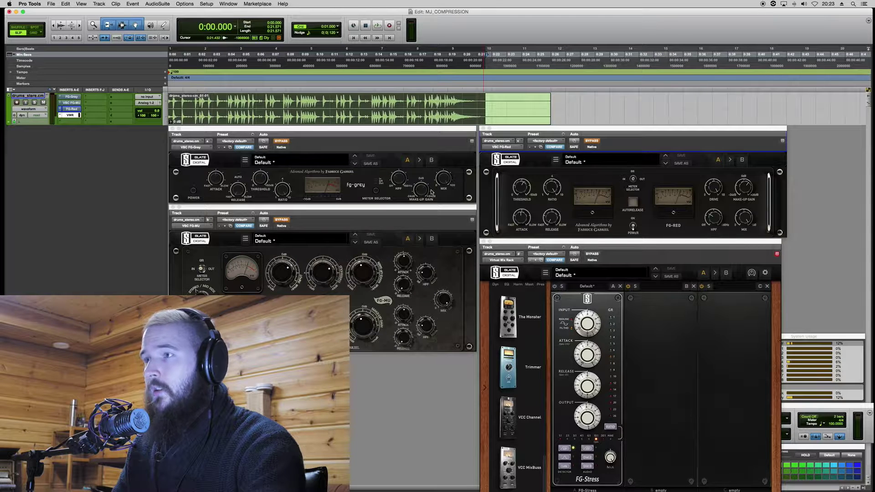
click(396, 180)
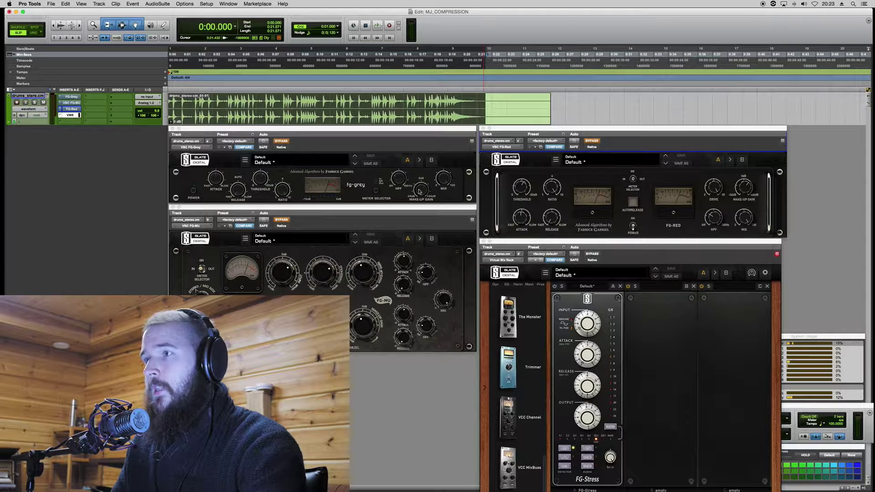
drag(419, 192, 423, 194)
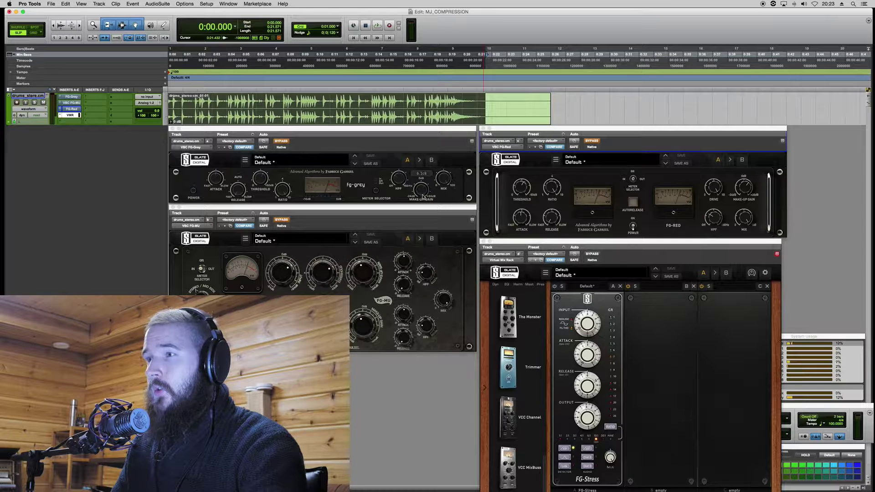
mouse_move(451, 177)
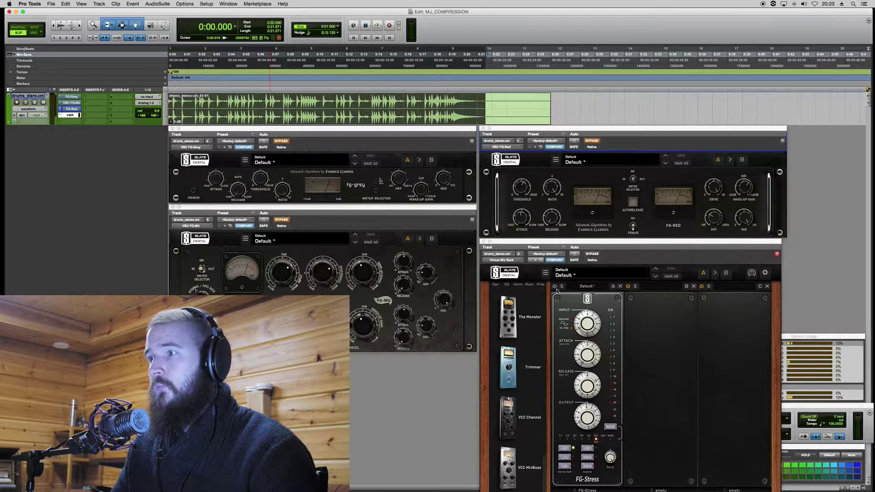
Bypass the Virtual Mix Rack and select the drum clip from the session start to 0:21.223
click(557, 291)
click(592, 253)
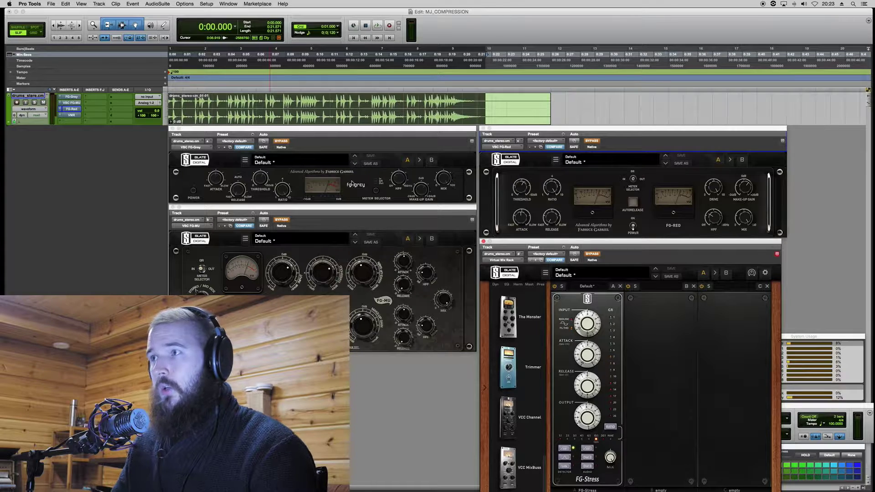
key(Return)
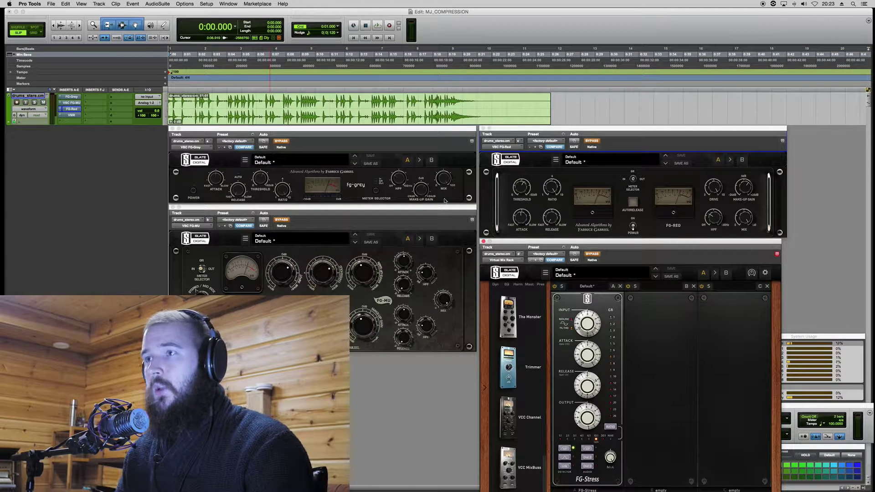
drag(480, 101, 170, 112)
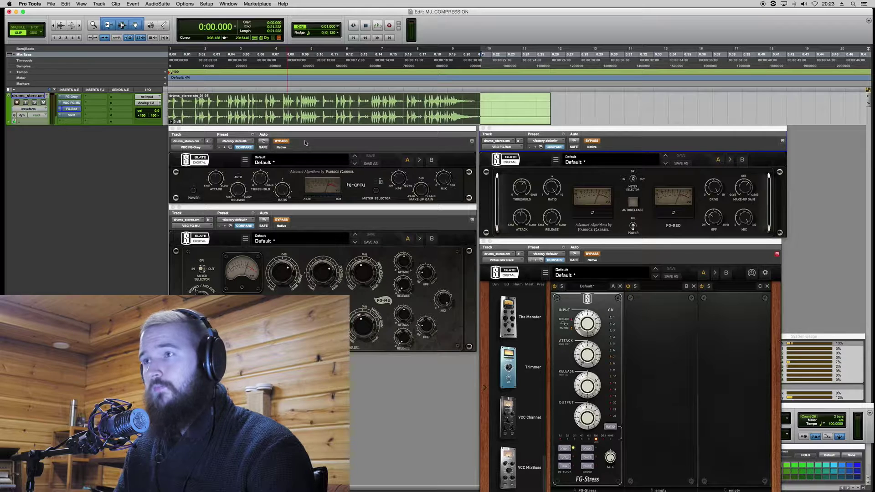
Play the selected drums and audition FG-Grey and FG-Red one at a time, bypassing each again after listening
key(space)
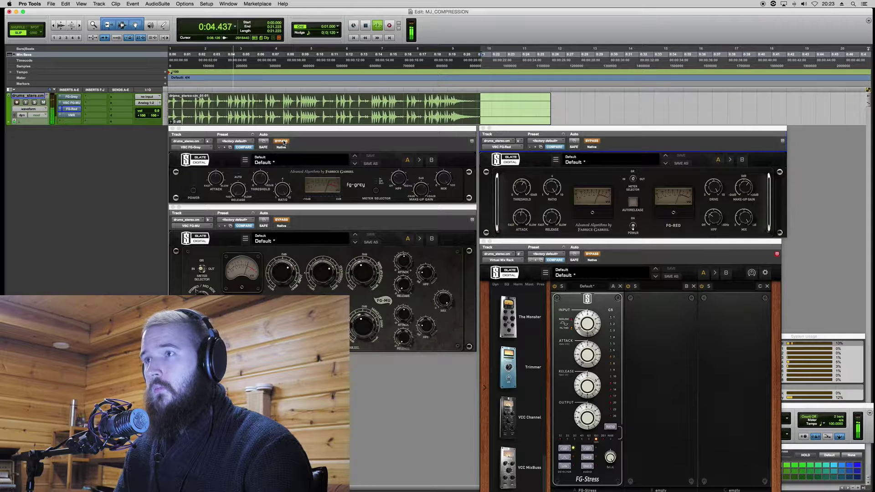
click(281, 141)
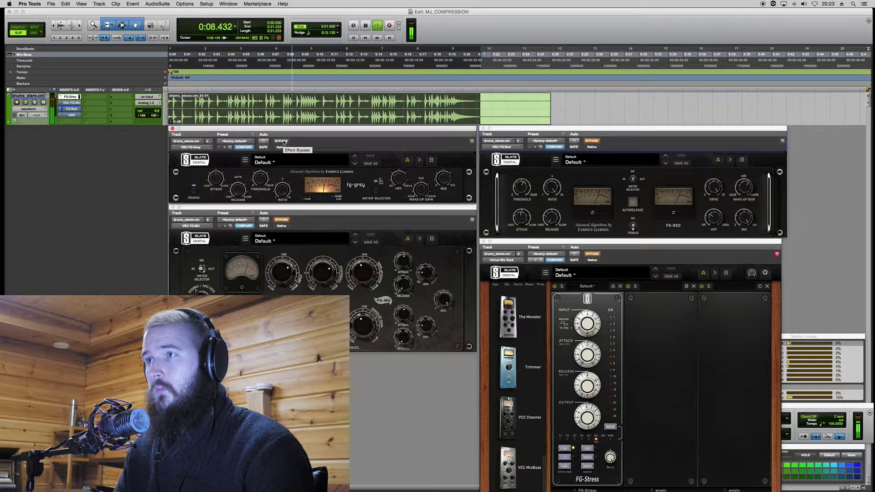
click(282, 142)
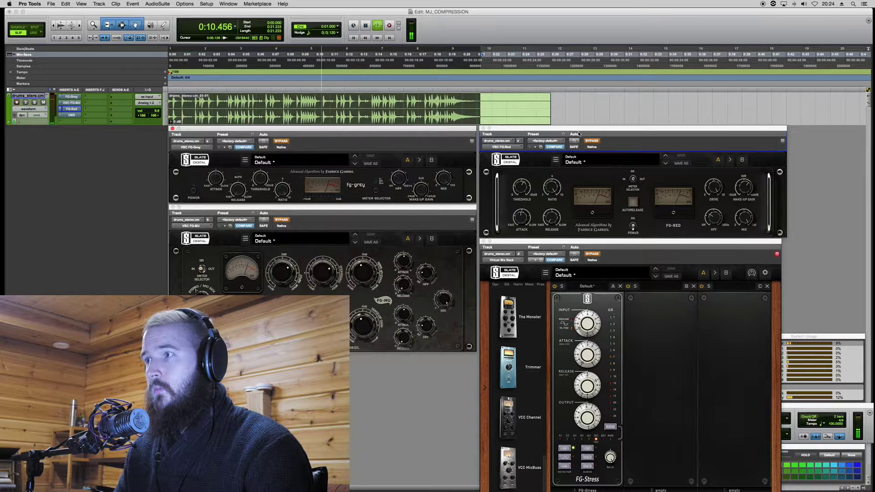
click(594, 142)
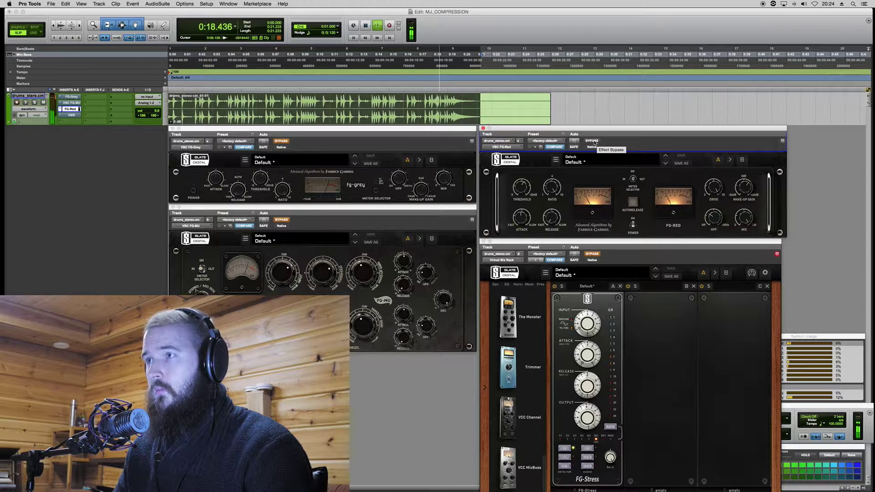
click(592, 141)
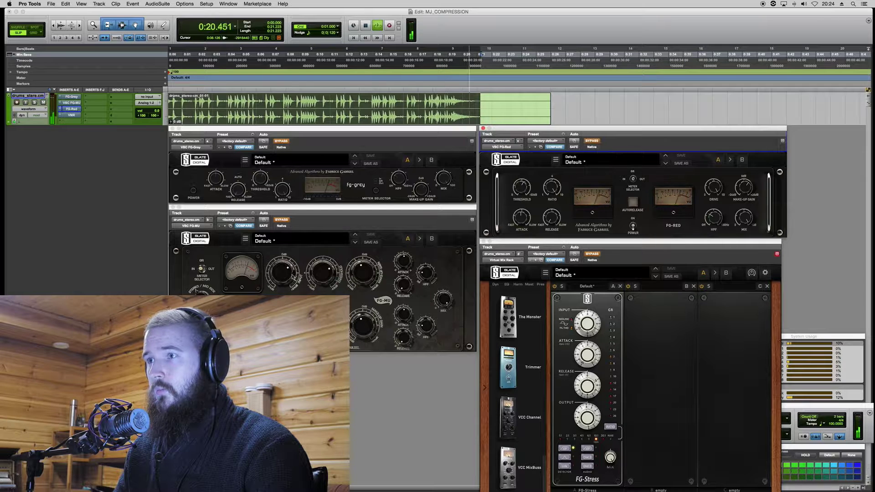
Audition the full drum passage through FG-MU alone and through FG-Stress in the Virtual Mix Rack alone, and stop playback
click(281, 221)
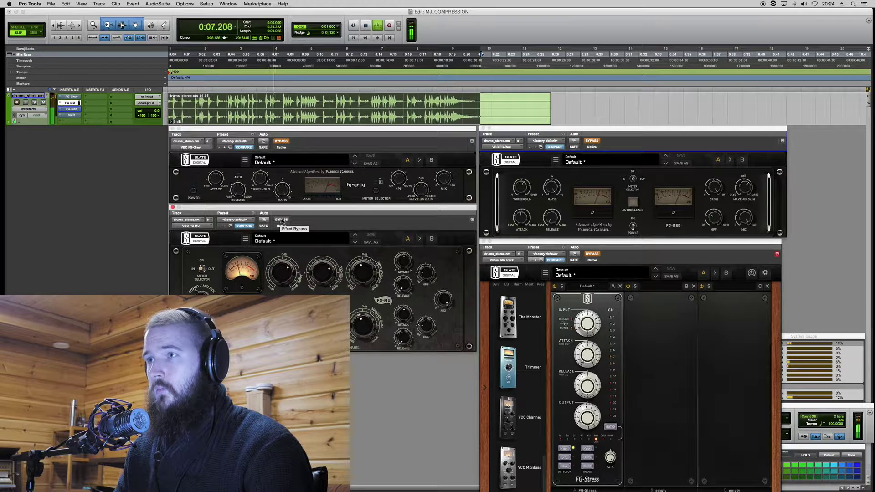
click(282, 220)
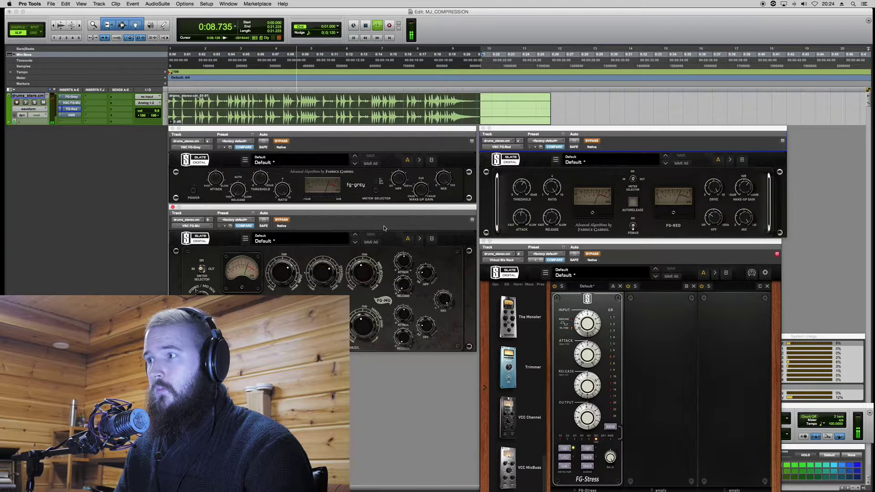
click(593, 254)
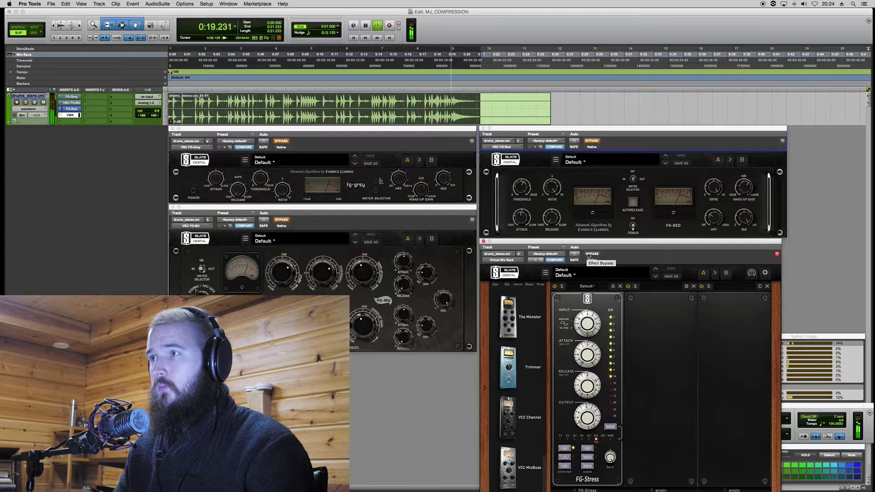
key(space)
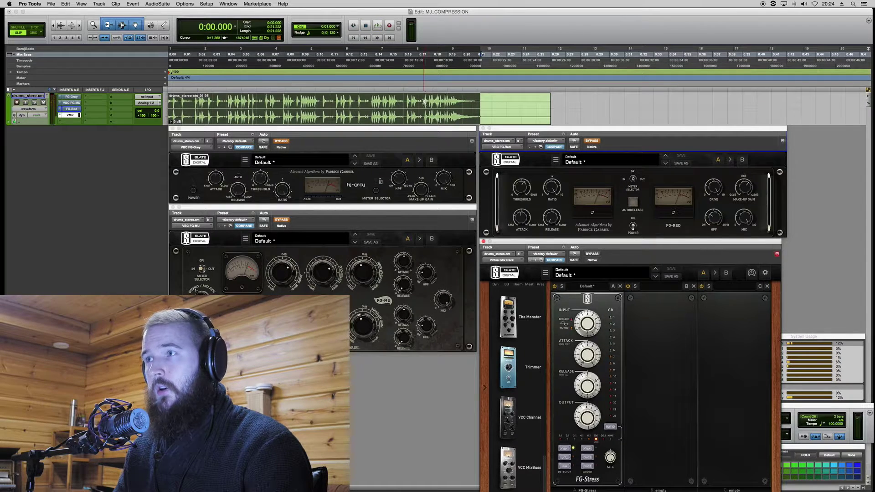
Select the ending of the drum clip from 0:17.368 to 0:21.339 and bypass the Virtual Mix Rack
drag(424, 101, 481, 98)
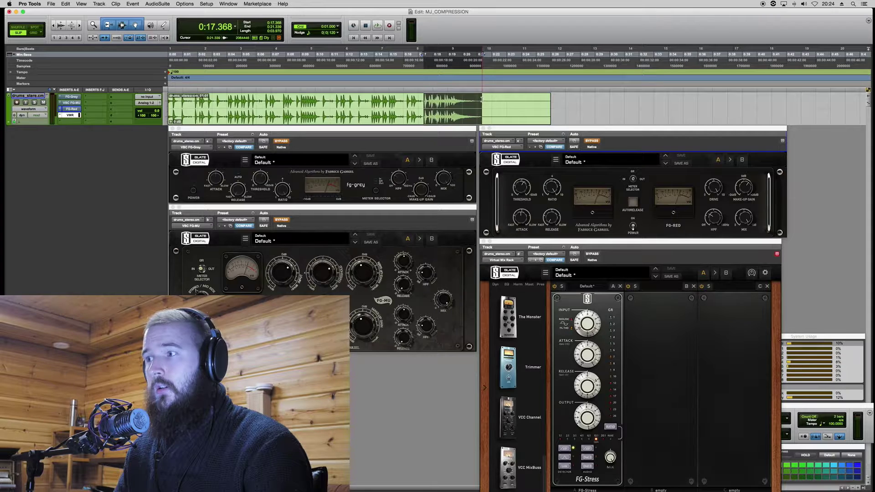
click(593, 254)
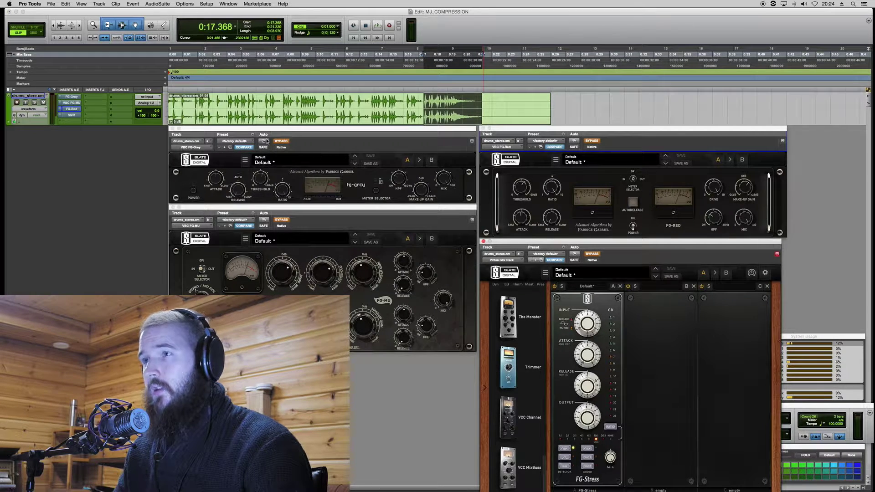
Audition the selected drum ending through FG-Grey and through FG-Red separately, bypassing each compressor again
click(281, 142)
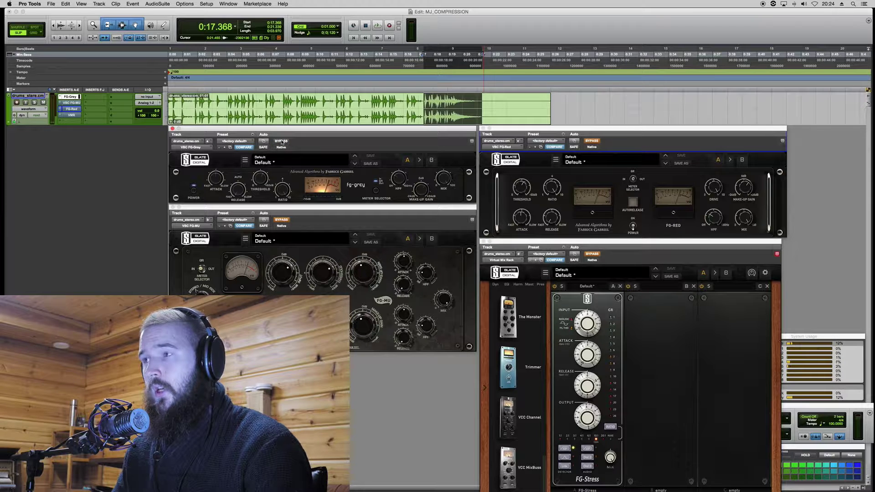
key(space)
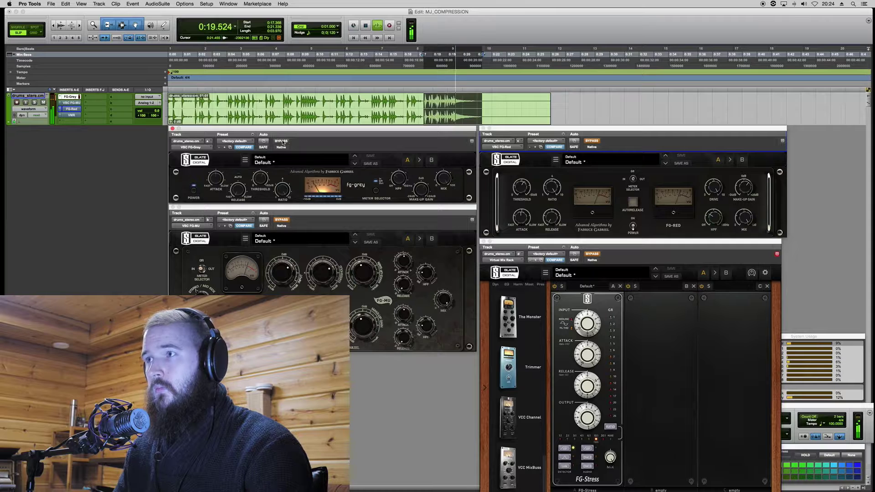
click(282, 142)
click(593, 141)
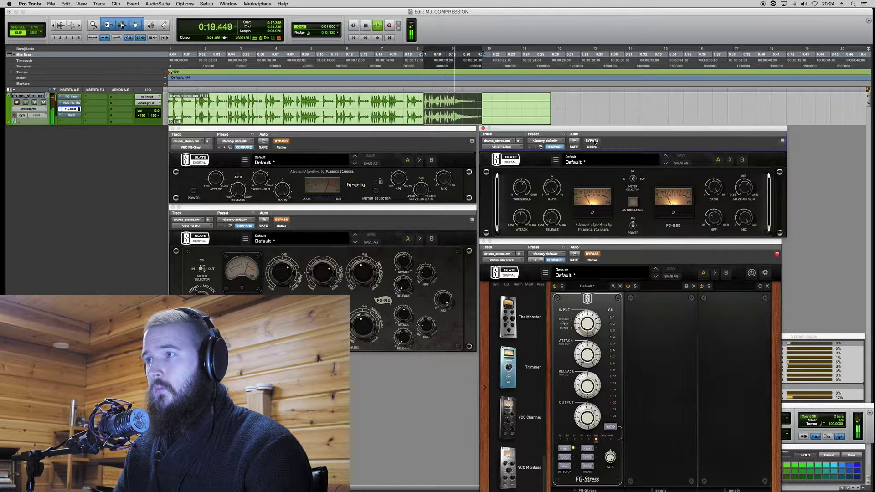
click(594, 141)
key(space)
Audition the drum ending through FG-MU and through the Virtual Mix Rack's FG-Stress separately, bypassing each one again
click(281, 220)
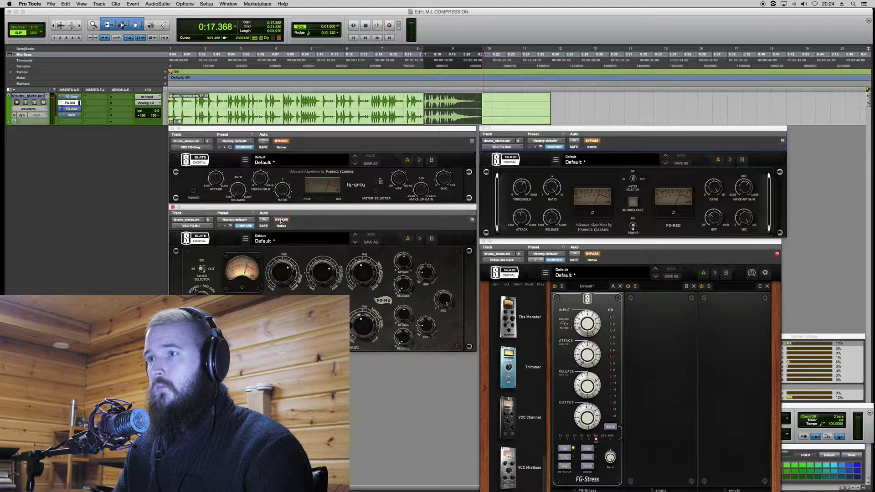
key(space)
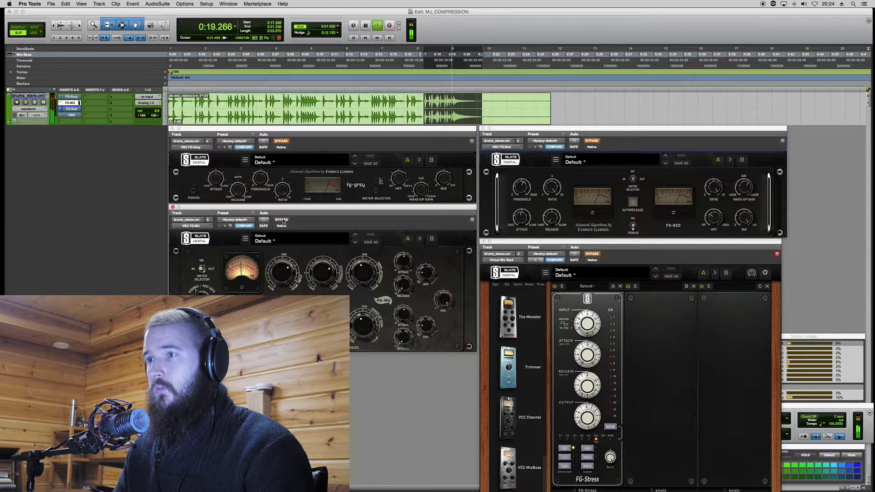
key(space)
click(282, 220)
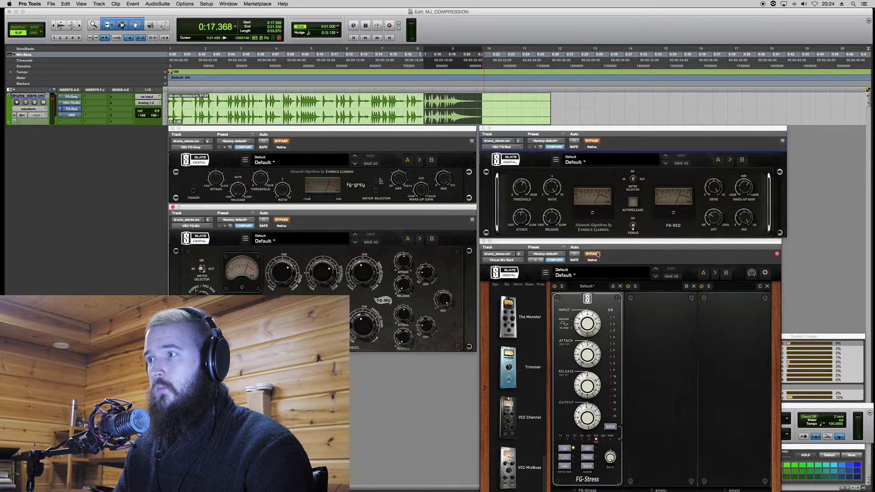
click(598, 255)
key(space)
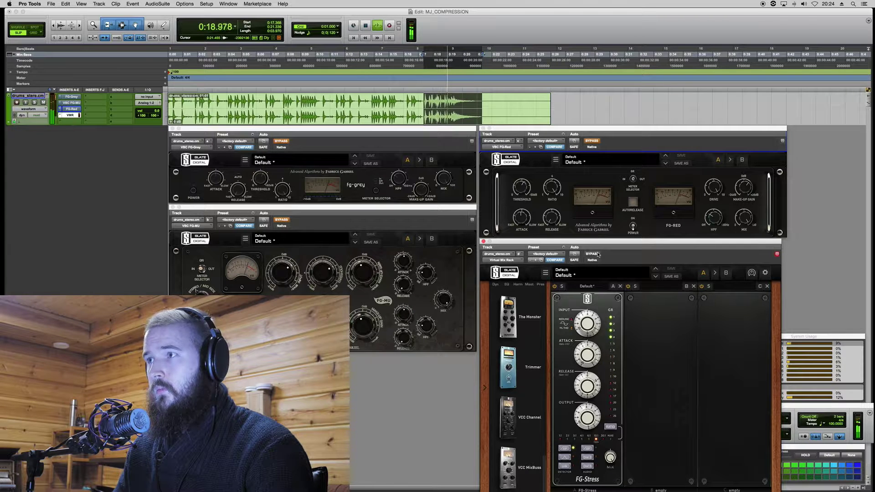
key(space)
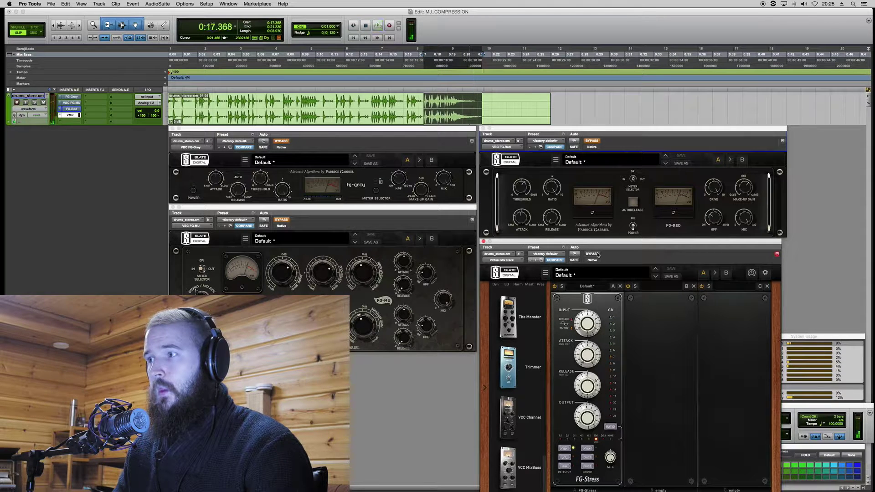
click(597, 255)
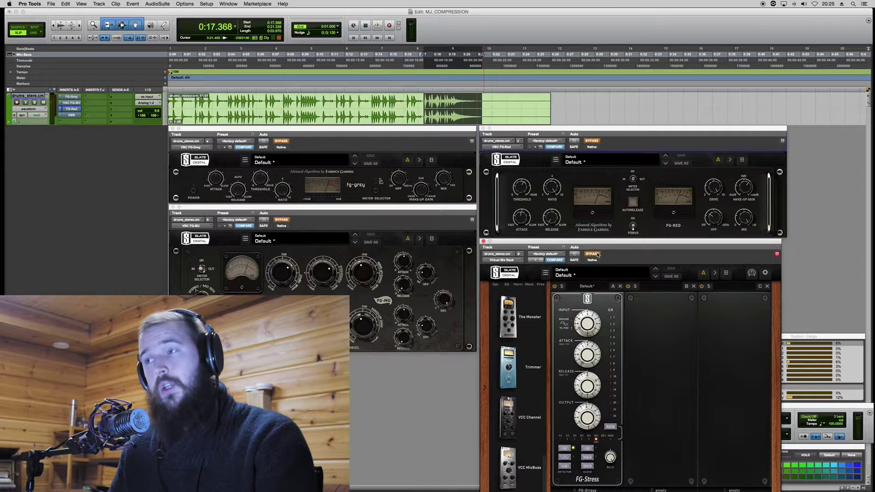
Clear the selection of the drum ending and return the playback position to the session start
click(348, 187)
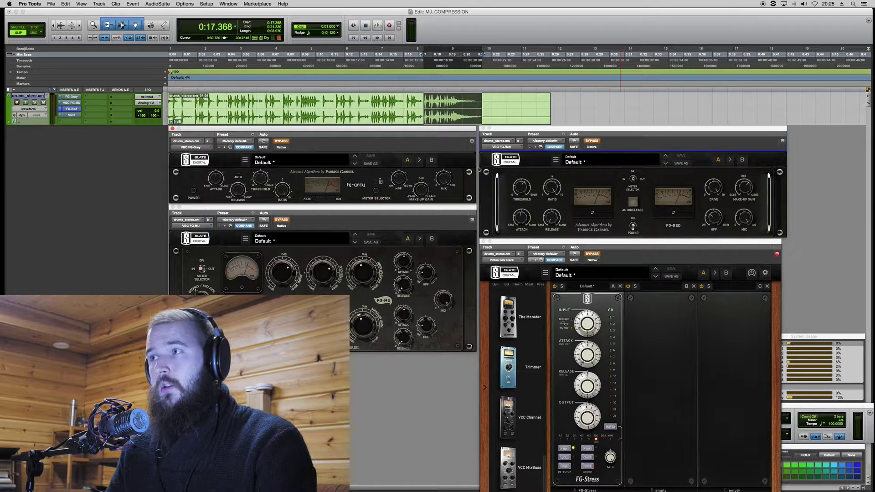
click(281, 101)
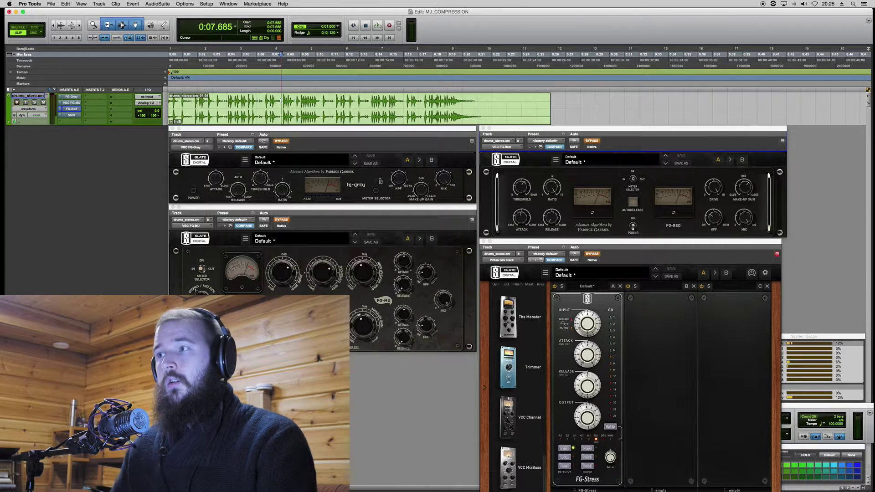
key(Return)
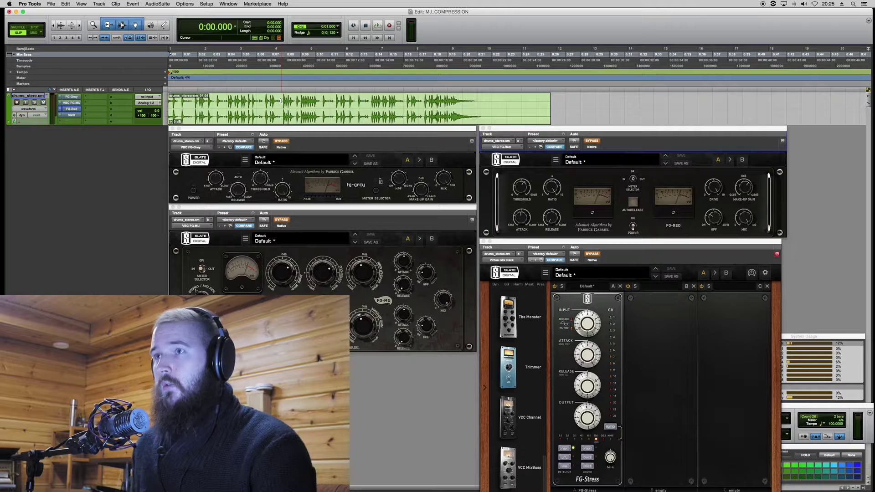